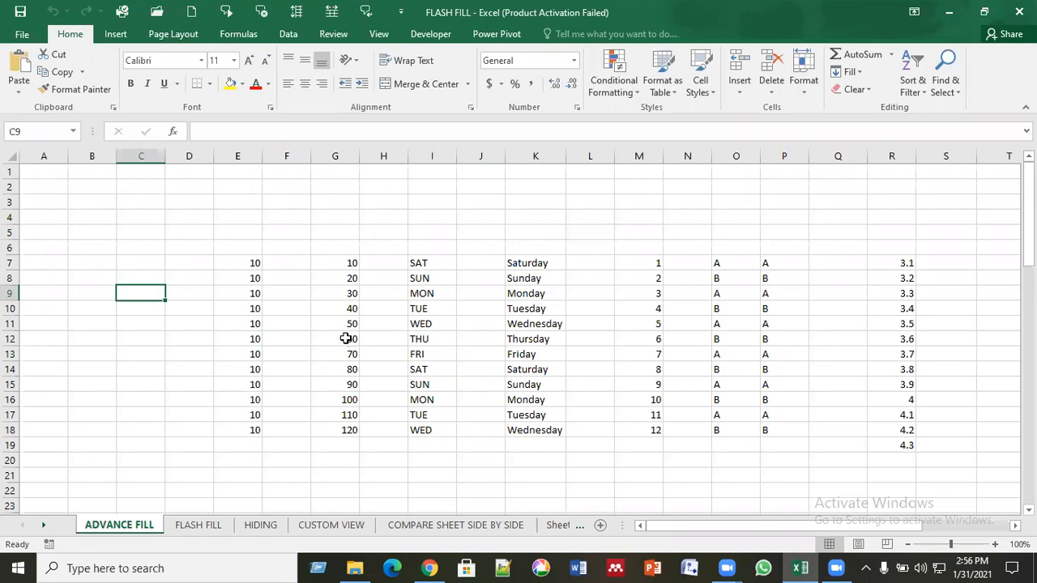
Clear all the existing sample data from the range C6:S19.
{"action": "left_click", "coordinate": [253, 263]}
{"action": "left_click", "coordinate": [248, 276]}
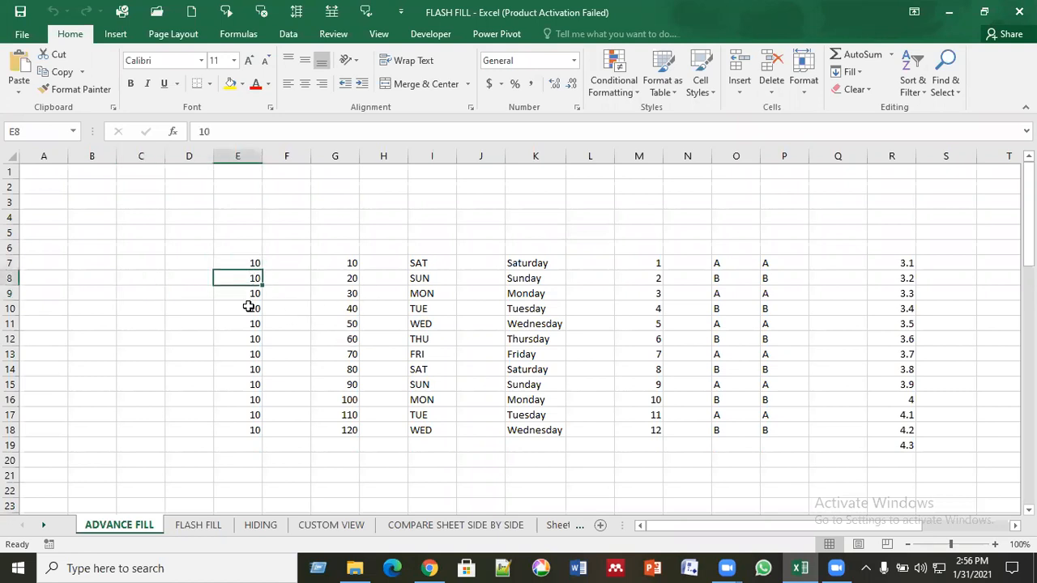
{"action": "left_click", "coordinate": [242, 264]}
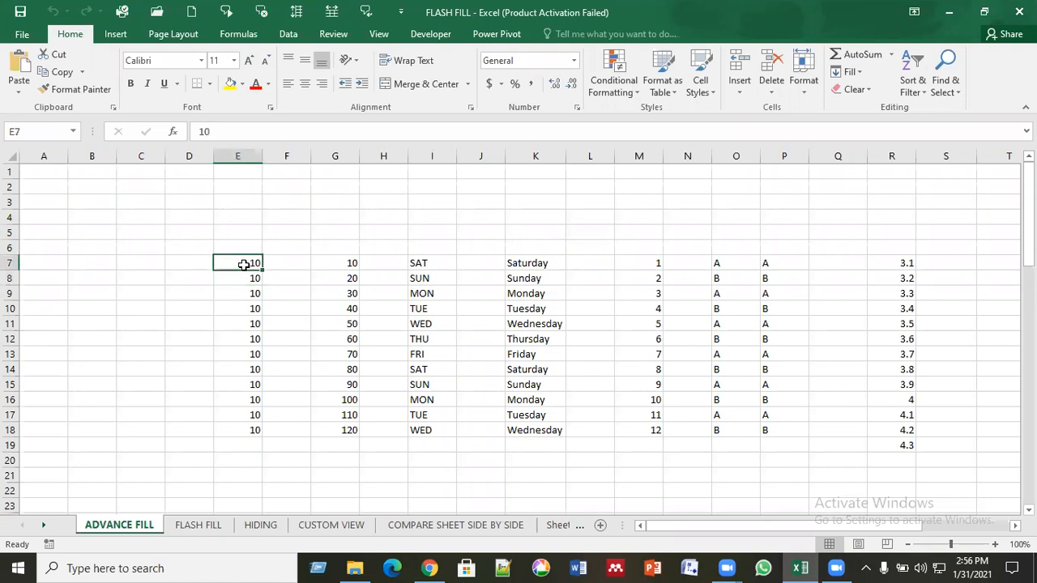
{"action": "left_click", "coordinate": [417, 265]}
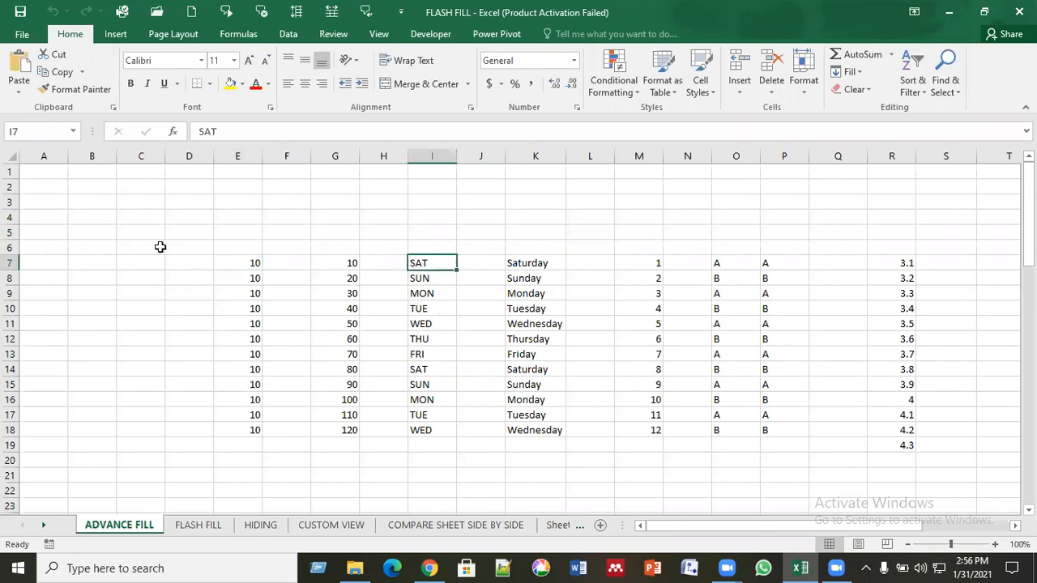
{"action": "left_click_drag", "start_coordinate": [155, 242], "coordinate": [949, 445]}
{"action": "key", "text": "Delete"}
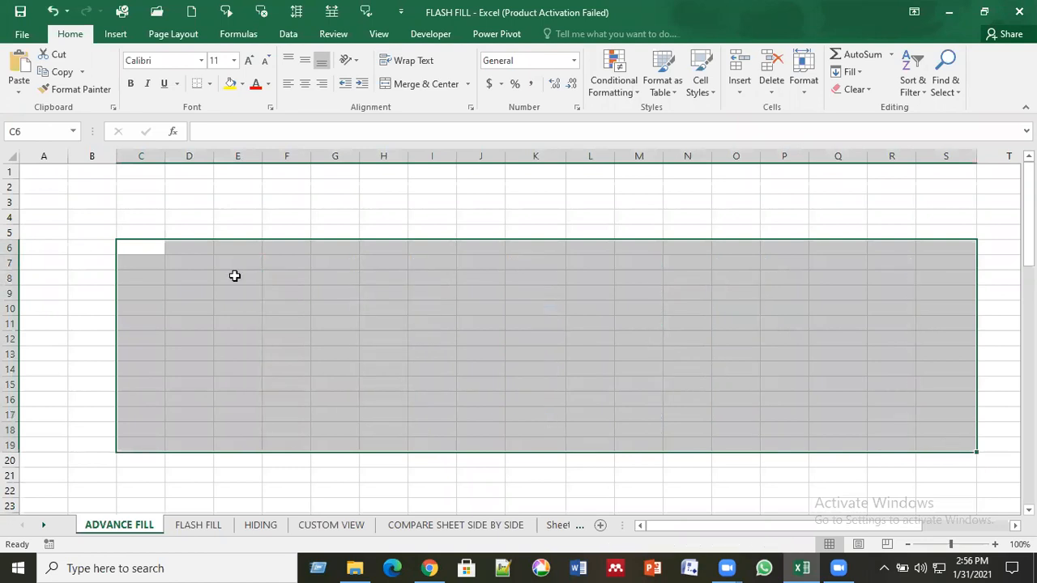
{"action": "left_click", "coordinate": [97, 245]}
Enter 1 in D5 and 2 in D6, and extend the series down to D21.
{"action": "left_click", "coordinate": [188, 239]}
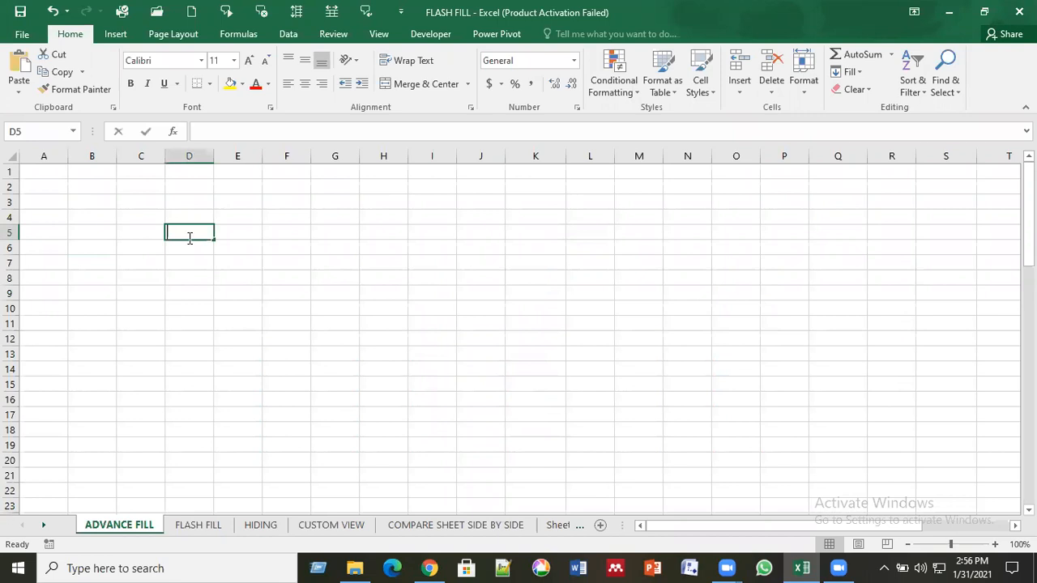
{"action": "type", "text": "1"}
{"action": "key", "text": "Return"}
{"action": "type", "text": "2"}
{"action": "key", "text": "Return"}
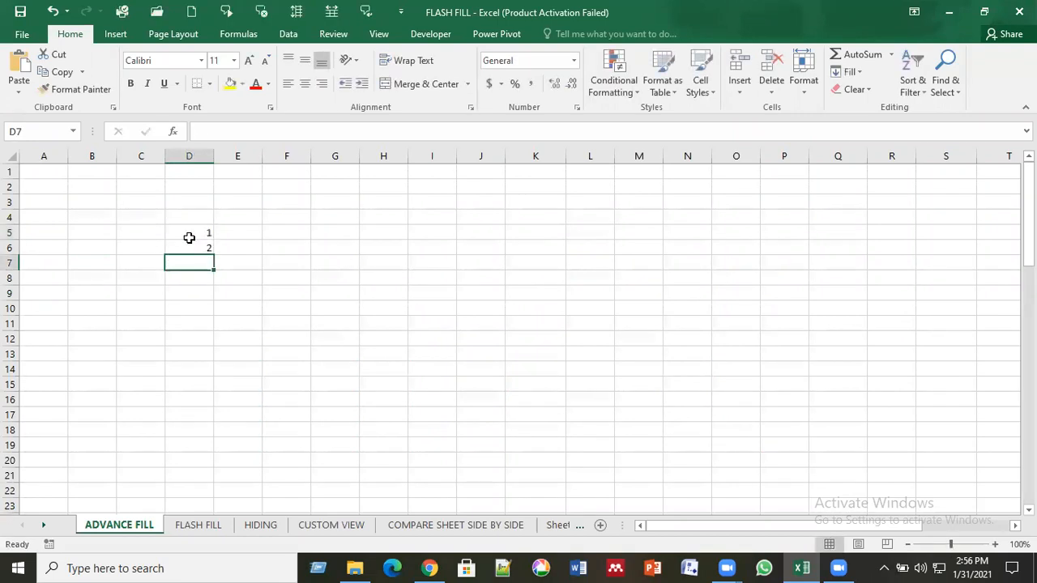
{"action": "left_click", "coordinate": [196, 233]}
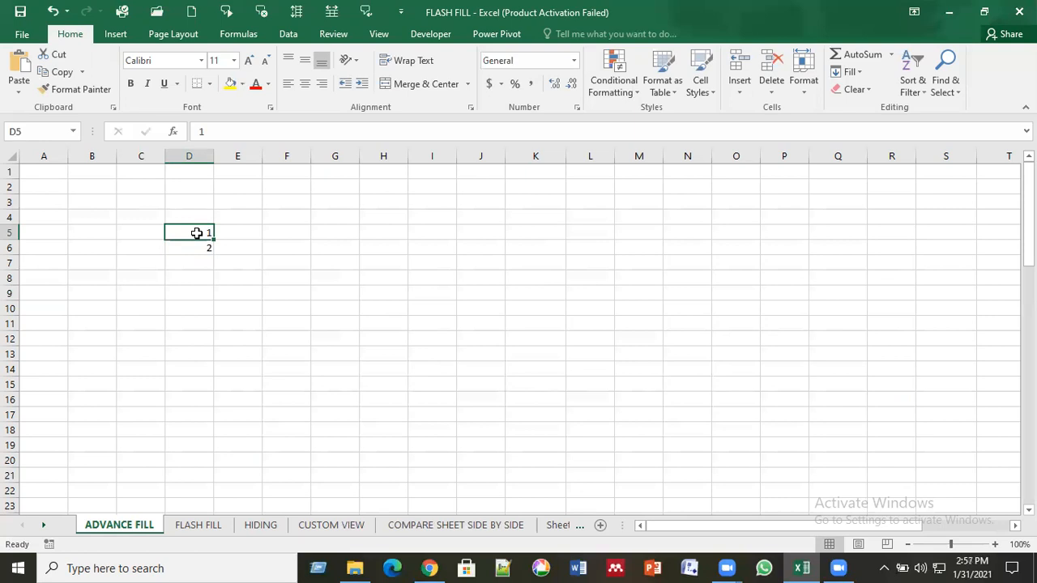
{"action": "left_click_drag", "start_coordinate": [196, 234], "coordinate": [216, 478]}
{"action": "left_click", "coordinate": [270, 429]}
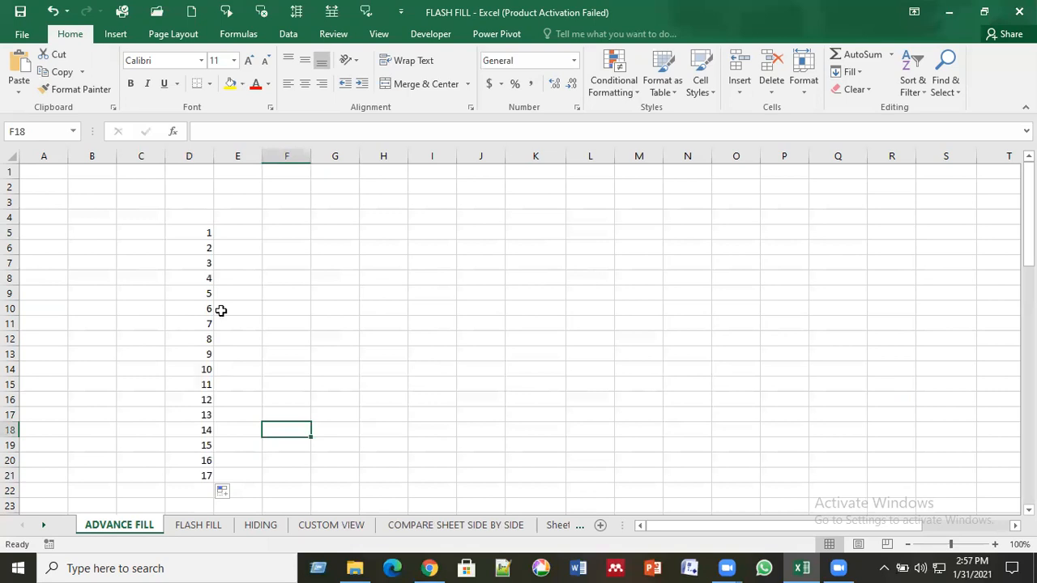
Enter 2 in E5 and 4 in E6, and extend the even-number series down to E21.
{"action": "left_click", "coordinate": [250, 231]}
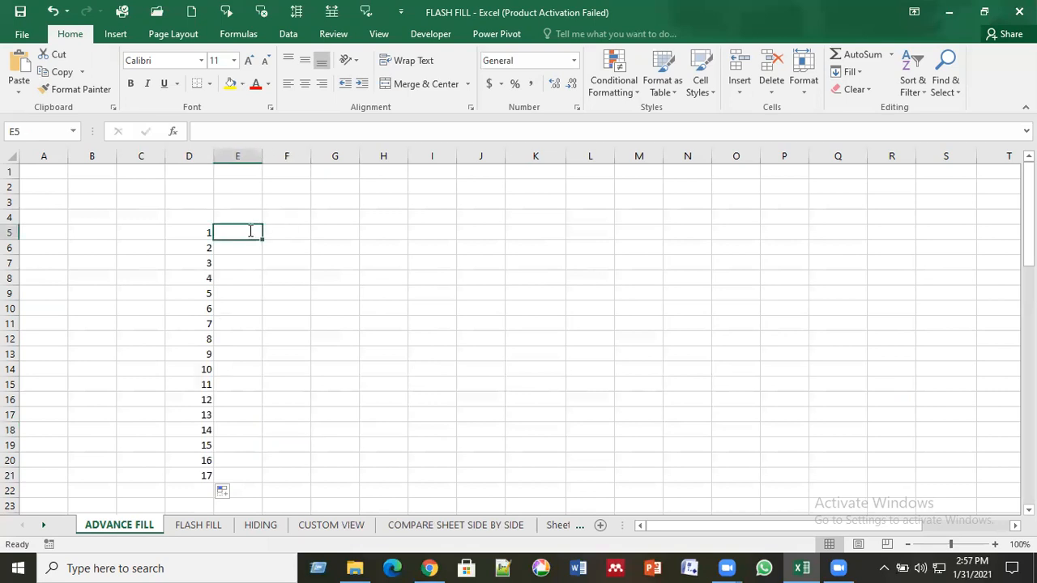
{"action": "type", "text": "2"}
{"action": "key", "text": "Return"}
{"action": "type", "text": "4"}
{"action": "key", "text": "Return"}
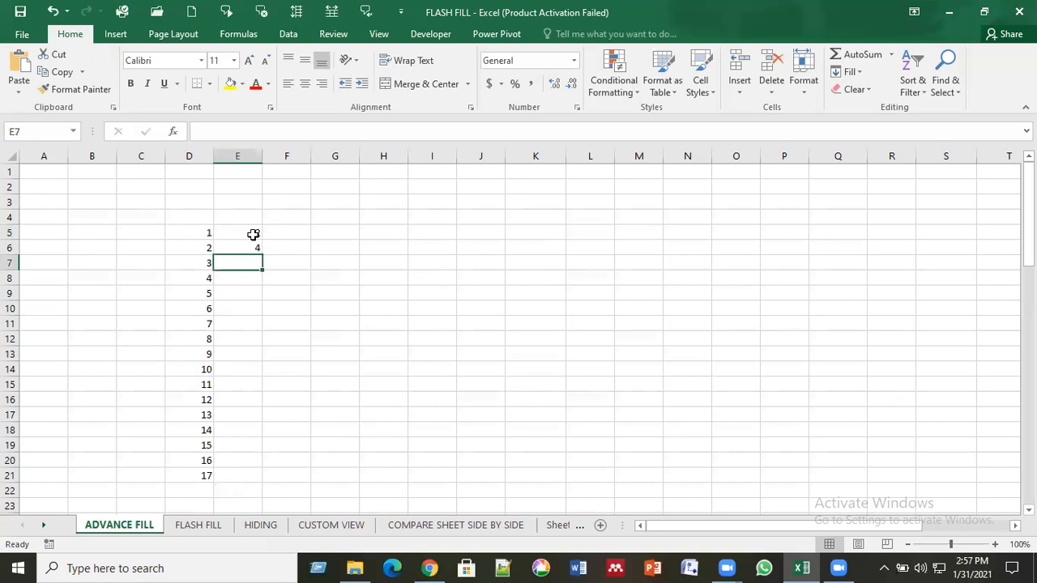
{"action": "left_click", "coordinate": [248, 231]}
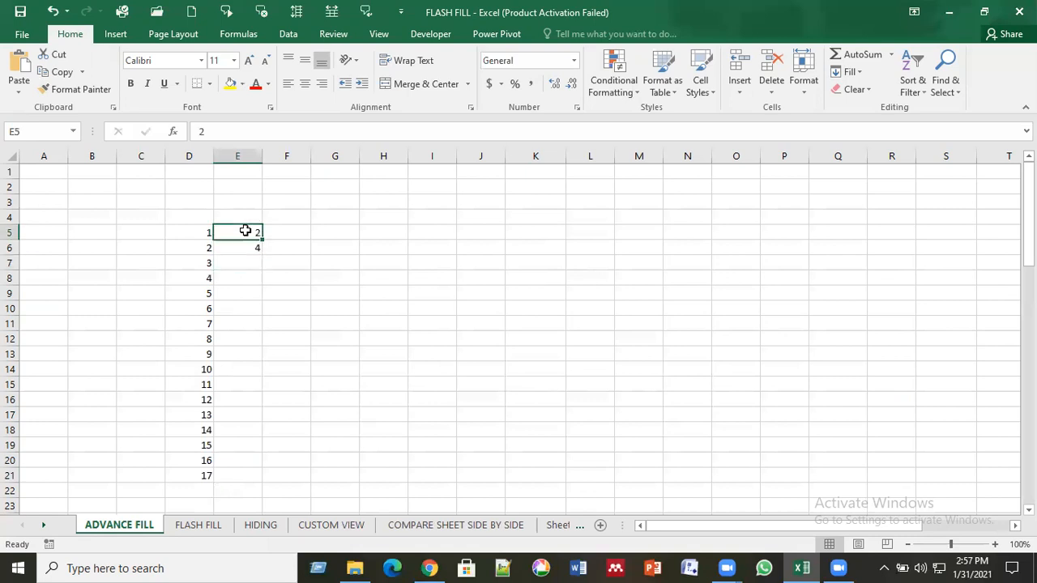
{"action": "left_click_drag", "start_coordinate": [250, 232], "coordinate": [310, 416]}
{"action": "left_click", "coordinate": [304, 416]}
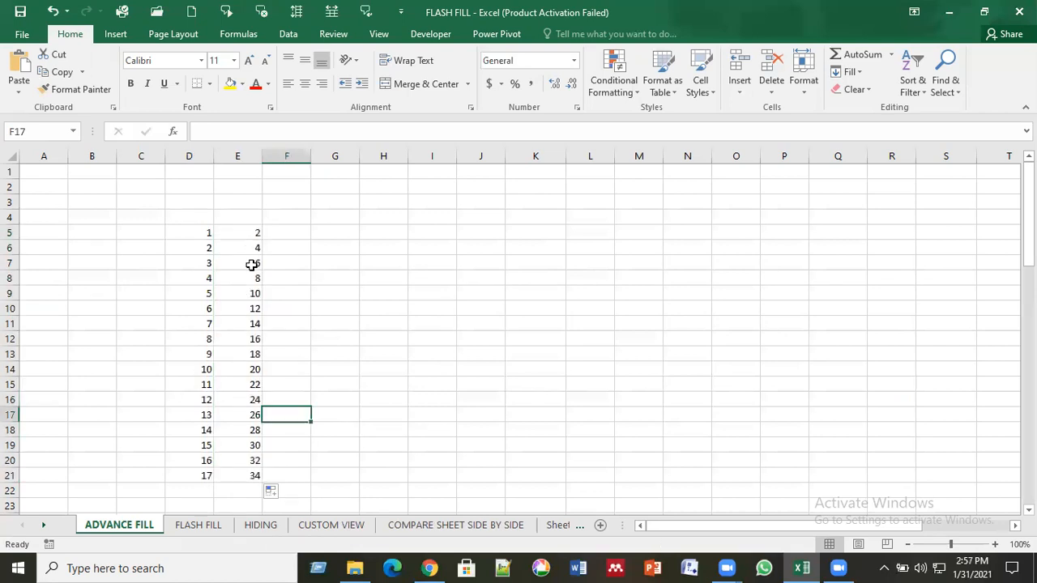
Enter 1 in F5 and 3 in F6, and extend the odd-number series down to F21.
{"action": "left_click", "coordinate": [293, 232]}
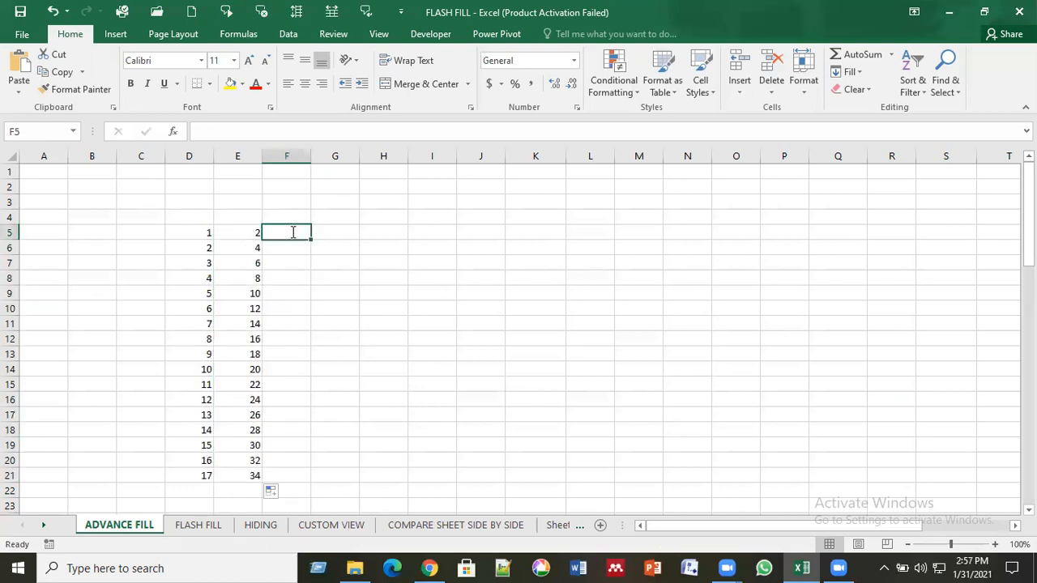
{"action": "type", "text": "1"}
{"action": "key", "text": "Return"}
{"action": "type", "text": "3"}
{"action": "key", "text": "Return"}
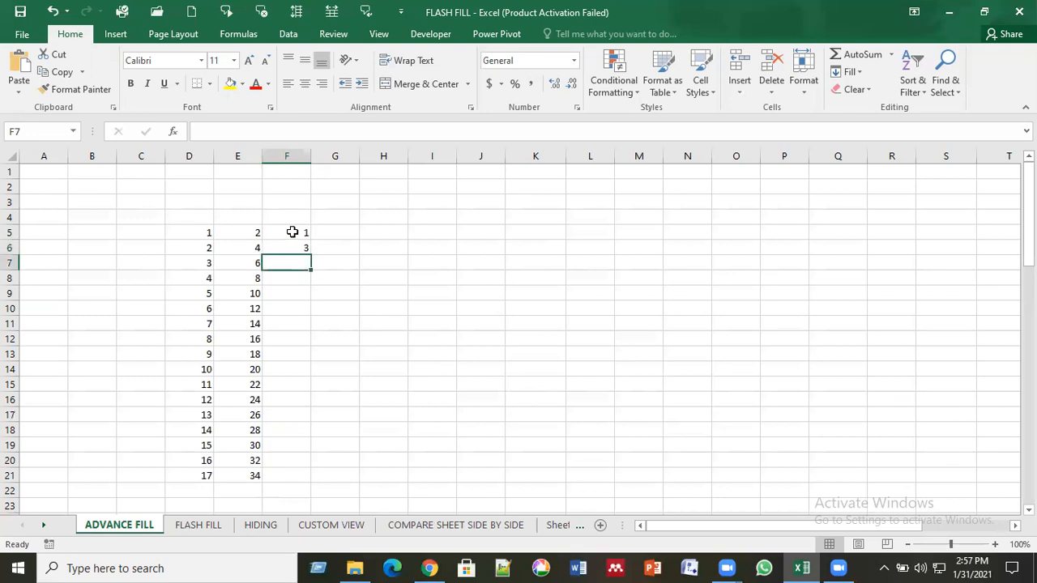
{"action": "left_click_drag", "start_coordinate": [288, 231], "coordinate": [364, 405]}
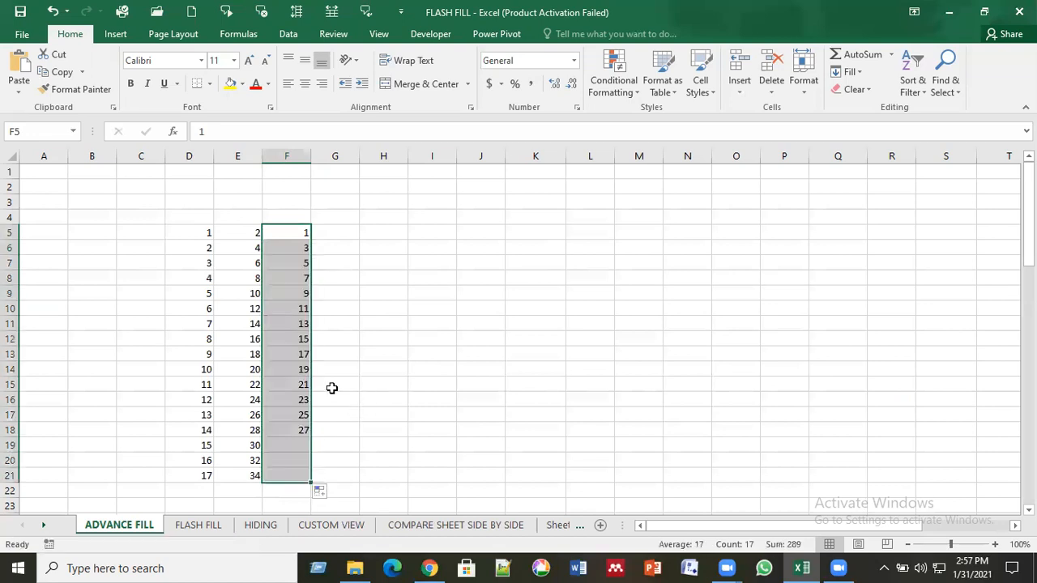
{"action": "left_click", "coordinate": [373, 400]}
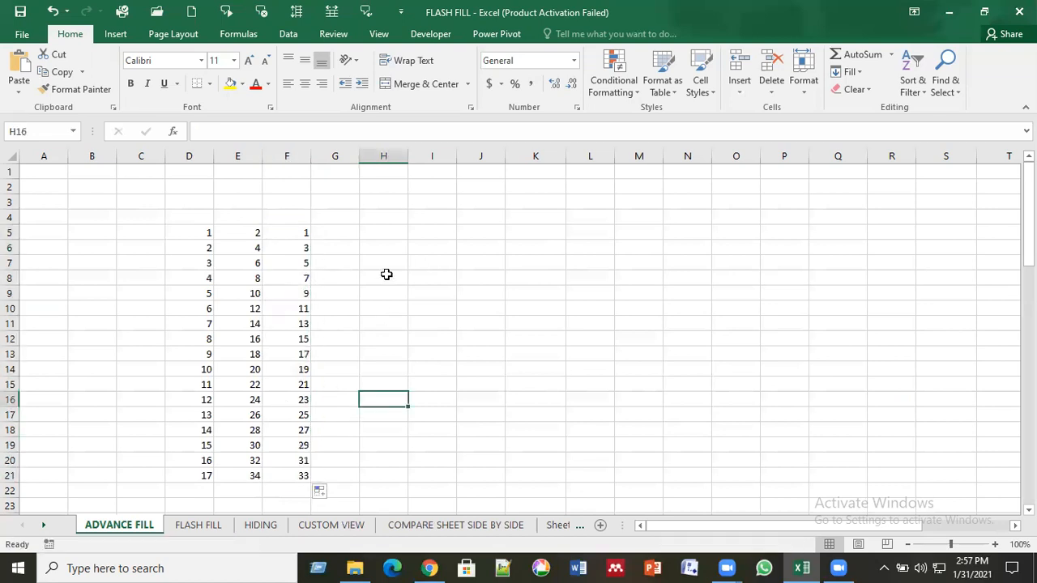
Enter 10 in G5 and 20 in G6, and extend the series down to G21.
{"action": "left_click", "coordinate": [347, 231]}
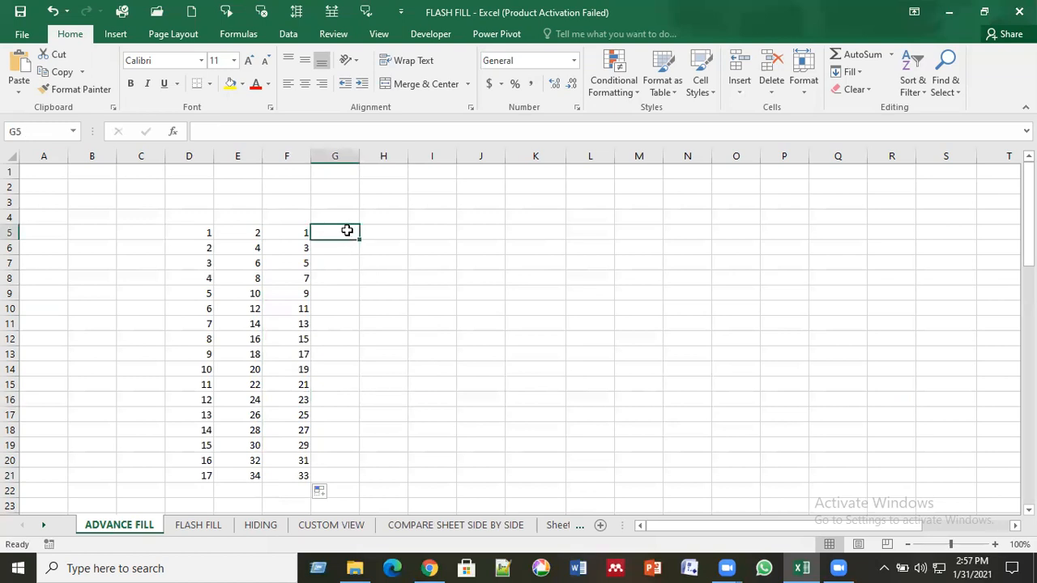
{"action": "type", "text": "10"}
{"action": "key", "text": "Return"}
{"action": "type", "text": "20"}
{"action": "key", "text": "Return"}
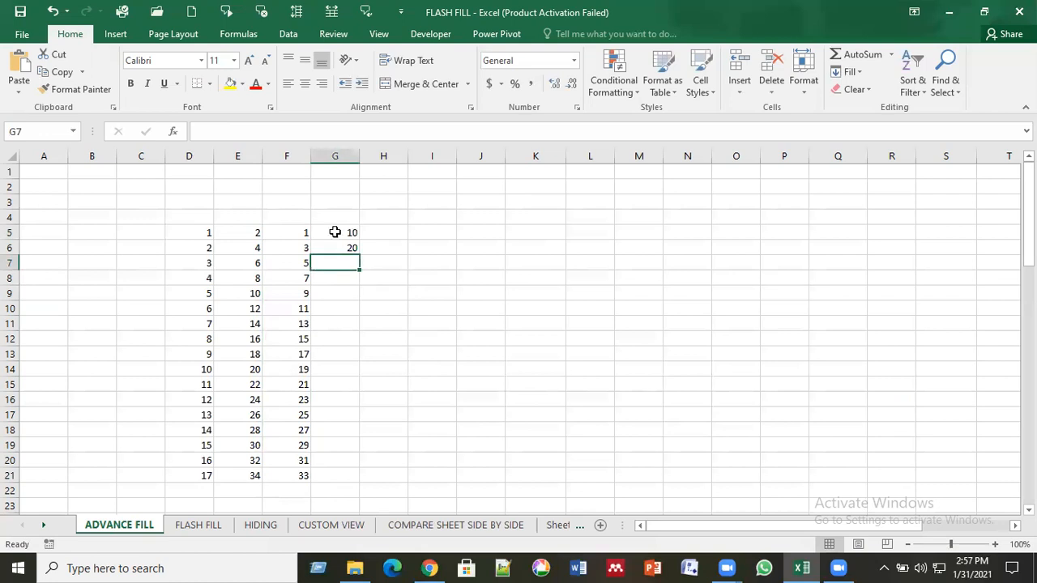
{"action": "left_click_drag", "start_coordinate": [334, 232], "coordinate": [364, 479]}
{"action": "left_click", "coordinate": [404, 405]}
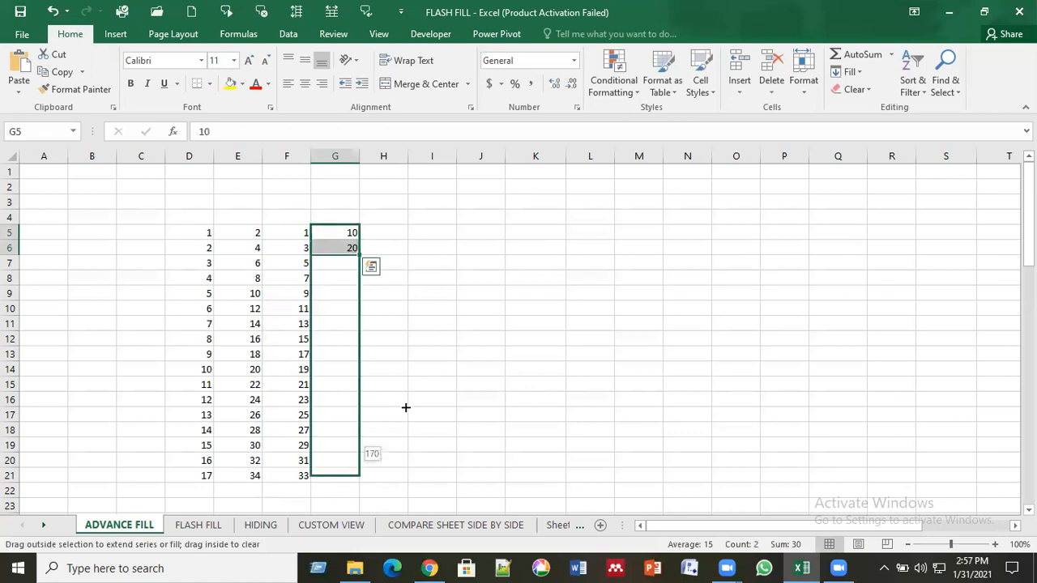
Examine the filled values in column G cell by cell from G6 to G13.
{"action": "left_click", "coordinate": [350, 248]}
{"action": "key", "text": "Down"}
{"action": "key", "text": "Down"}
{"action": "key", "text": "Down"}
{"action": "key", "text": "Down"}
{"action": "key", "text": "Down"}
{"action": "key", "text": "Down"}
{"action": "key", "text": "Down"}
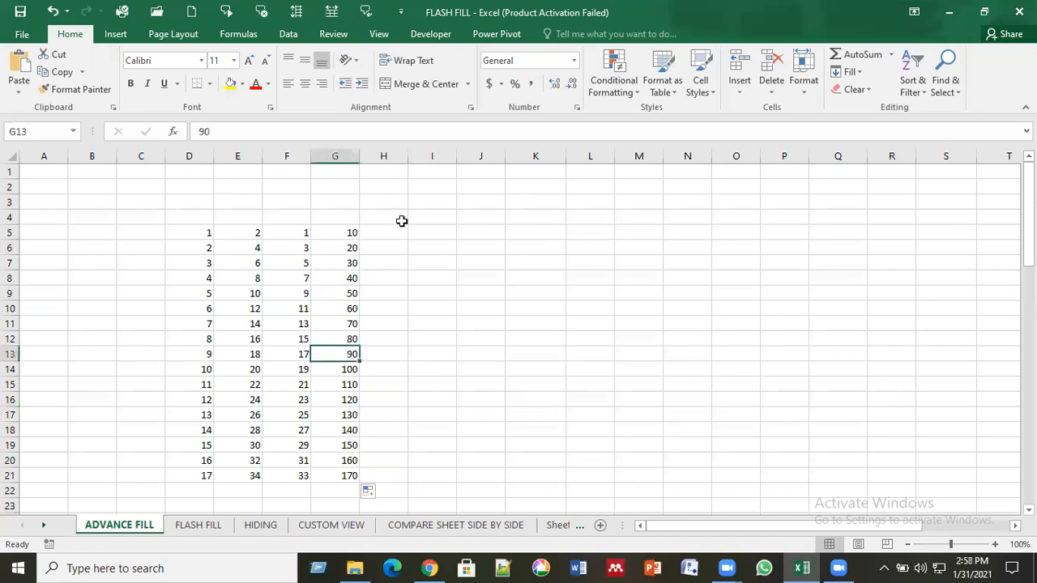
Enter 5 in H5 and 10 in H6, and extend the series down to H21.
{"action": "left_click", "coordinate": [400, 227]}
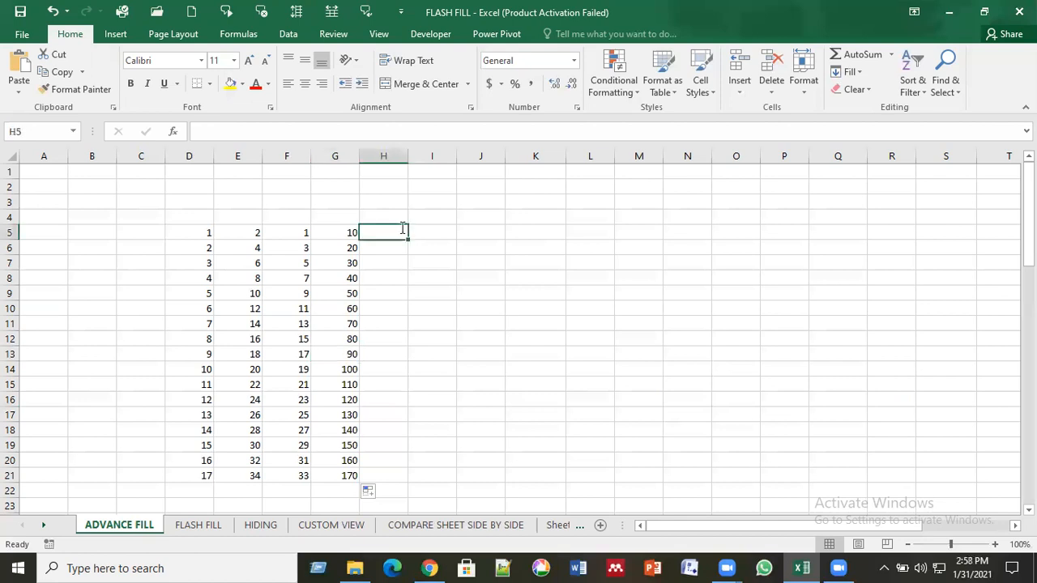
{"action": "type", "text": "5"}
{"action": "key", "text": "Return"}
{"action": "type", "text": "10"}
{"action": "key", "text": "Return"}
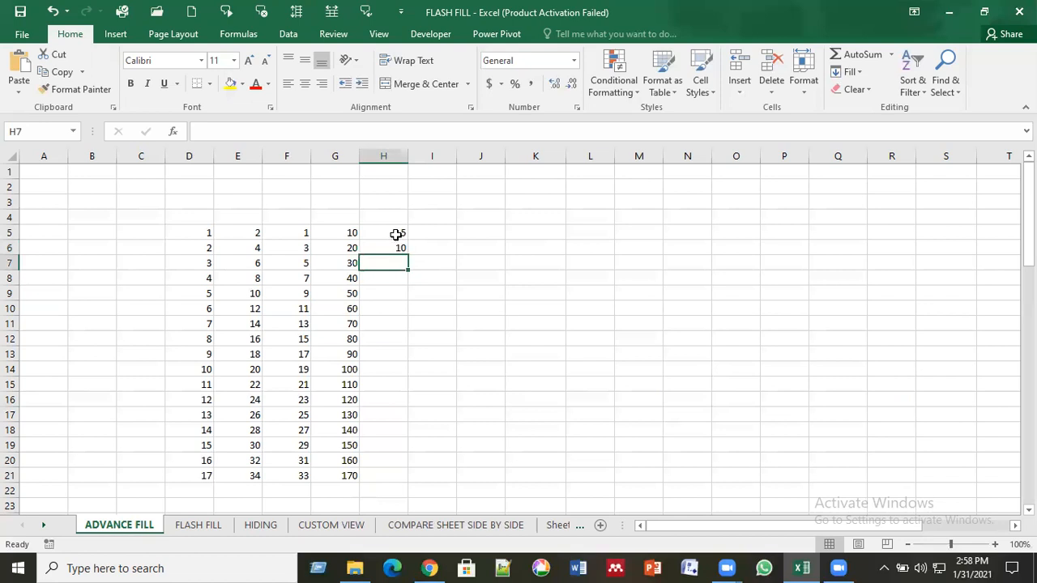
{"action": "double_click", "coordinate": [400, 233]}
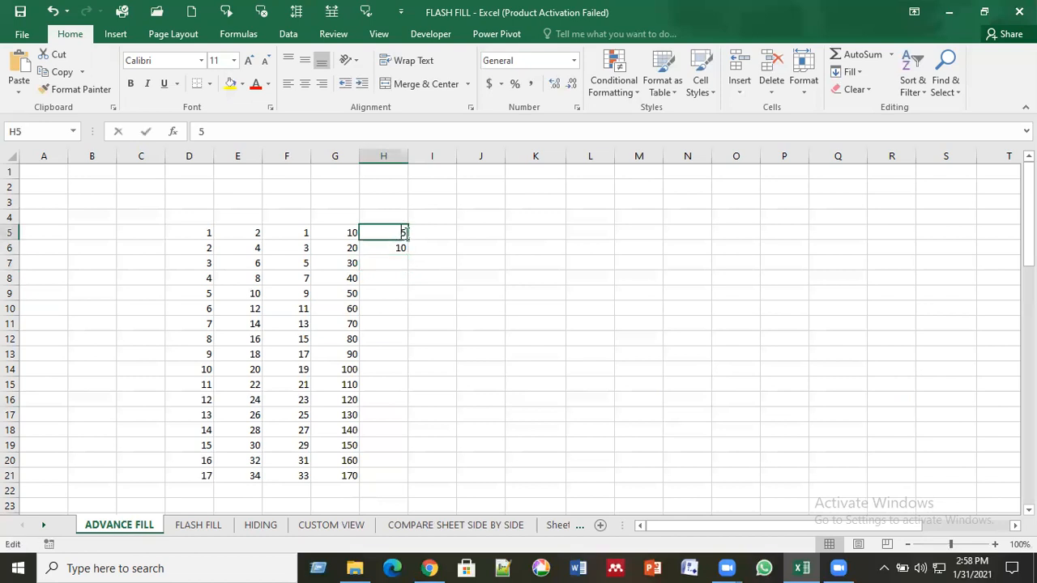
{"action": "left_click", "coordinate": [388, 256]}
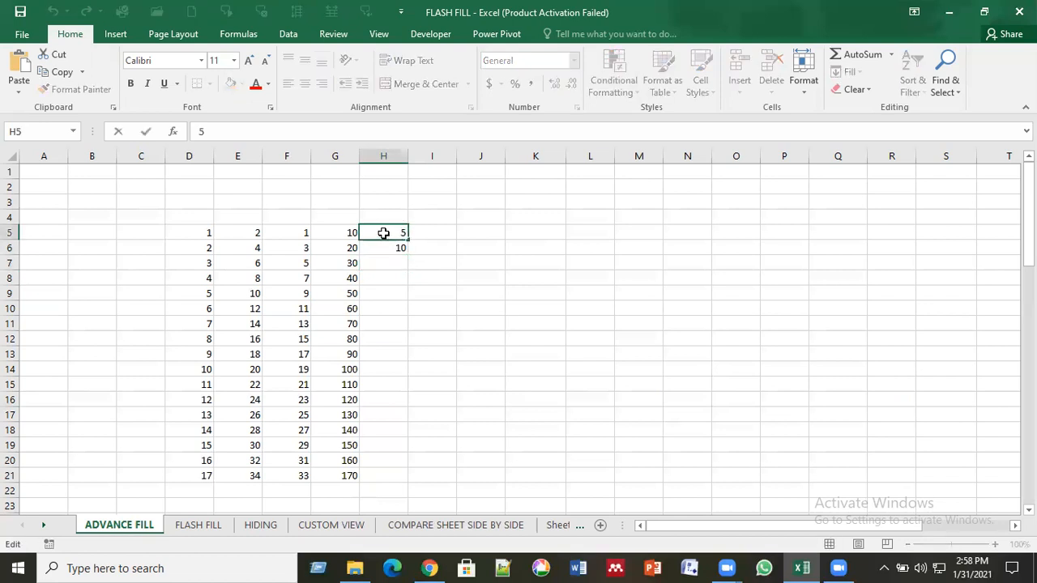
{"action": "left_click", "coordinate": [384, 234]}
{"action": "left_click_drag", "start_coordinate": [385, 246], "coordinate": [449, 428]}
{"action": "left_click", "coordinate": [452, 427]}
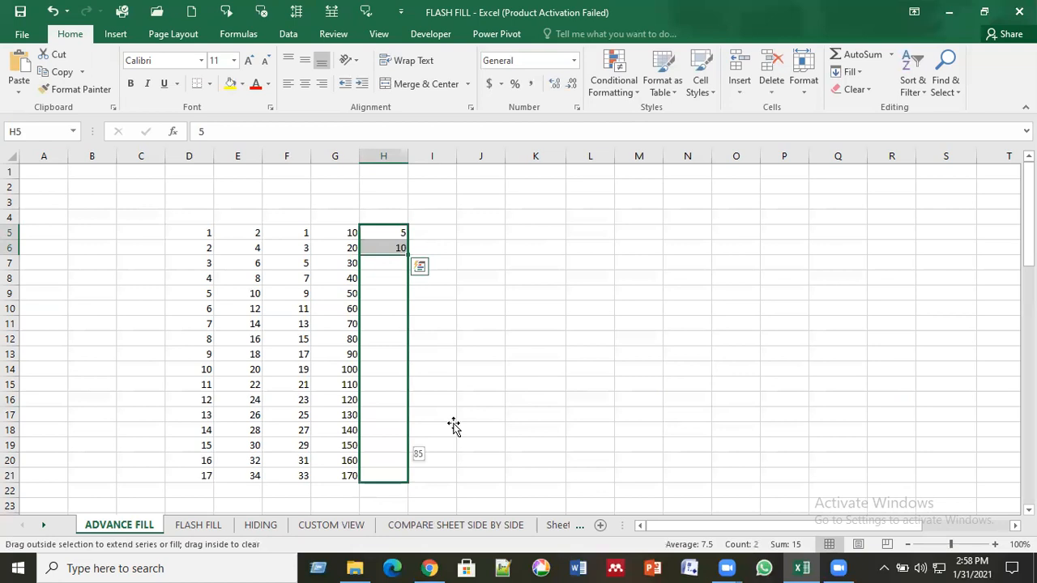
Enter 1000 in I5 and 2000 in I6, and extend the series down to I21.
{"action": "left_click", "coordinate": [445, 234]}
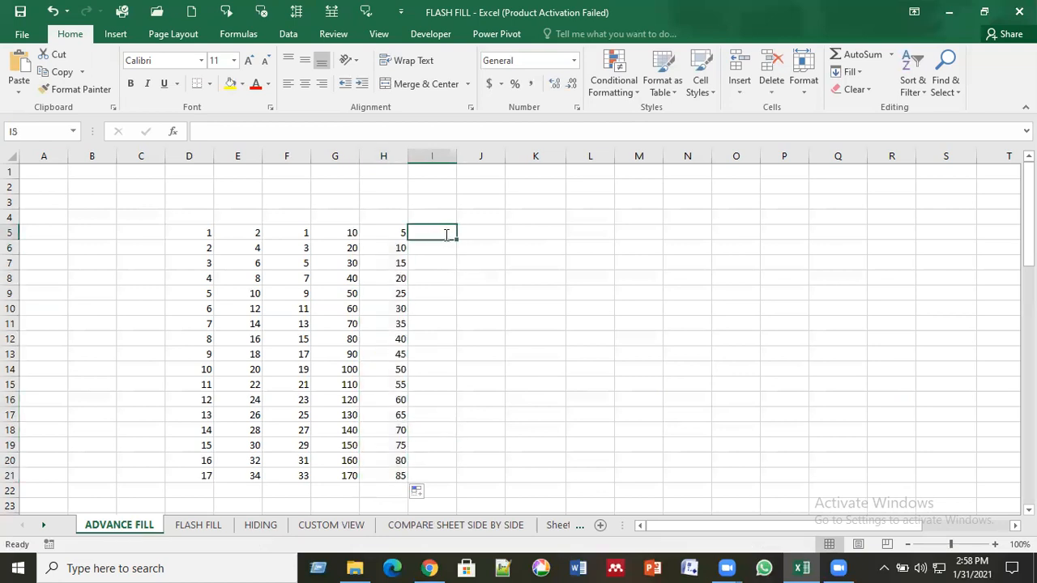
{"action": "type", "text": "100"}
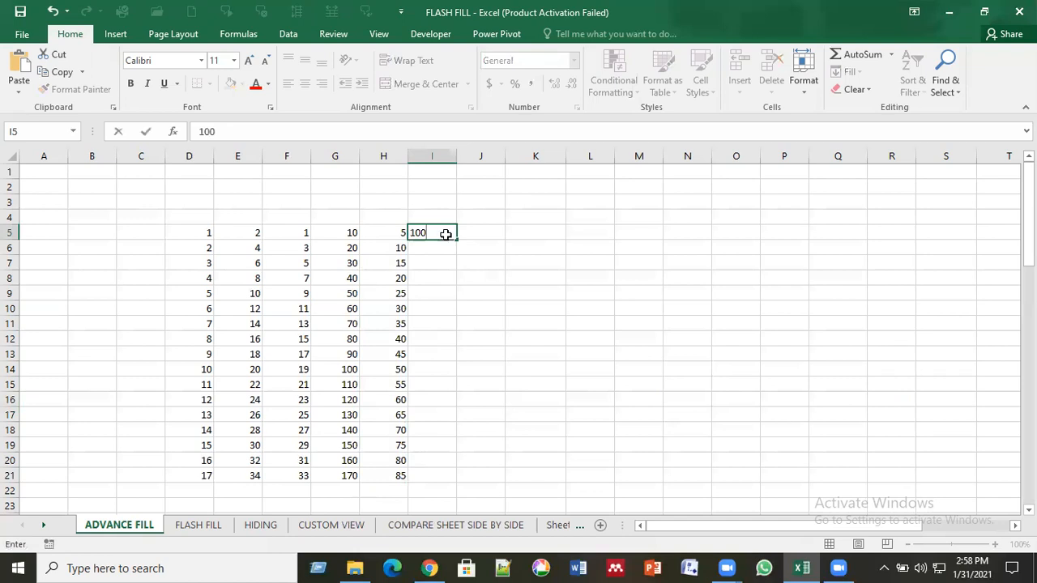
{"action": "key", "text": "Return"}
{"action": "type", "text": "200"}
{"action": "key", "text": "Return"}
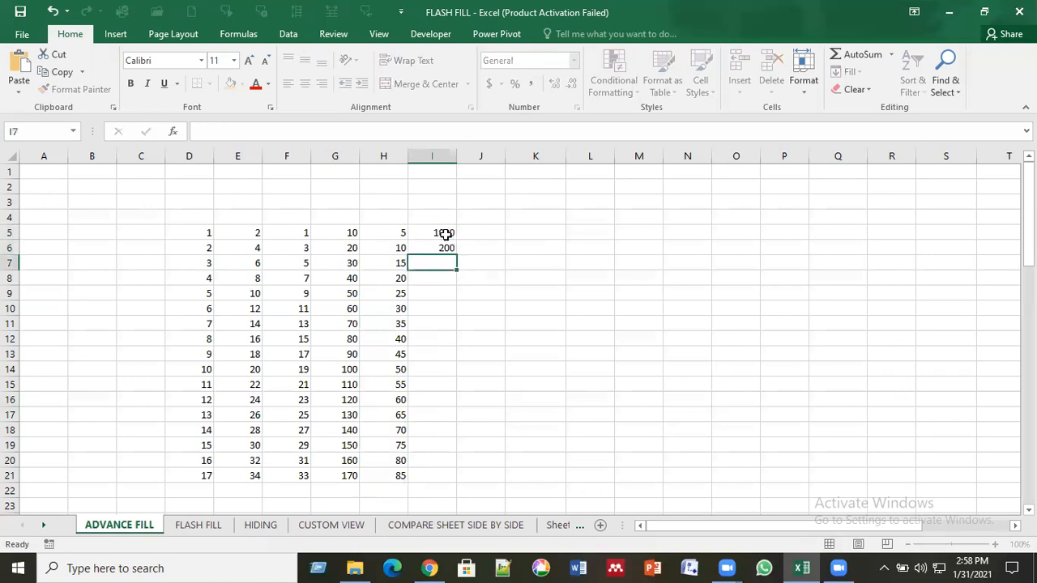
{"action": "key", "text": "Up"}
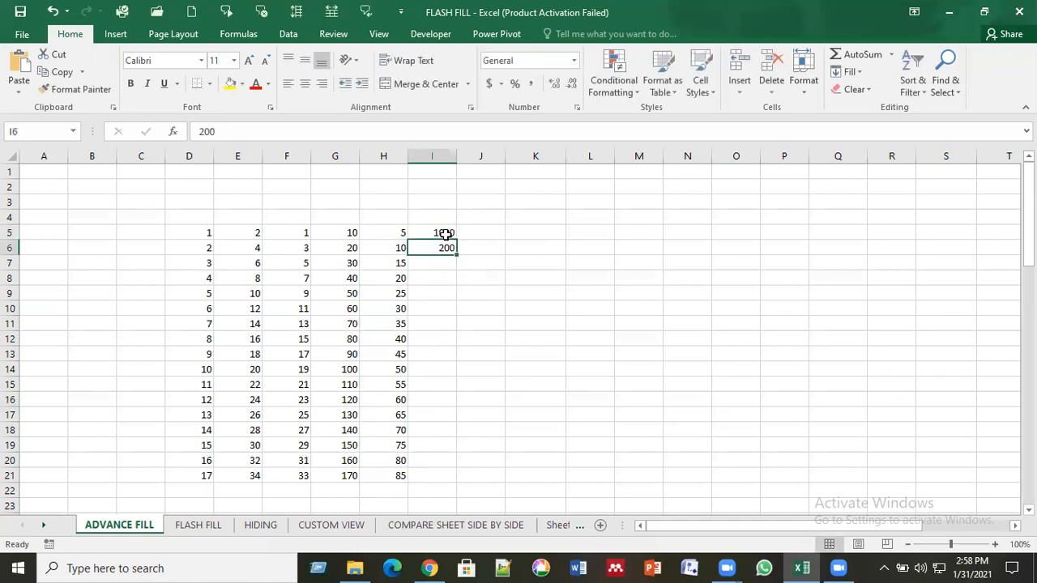
{"action": "type", "text": "2000"}
{"action": "key", "text": "Return"}
{"action": "left_click", "coordinate": [518, 303]}
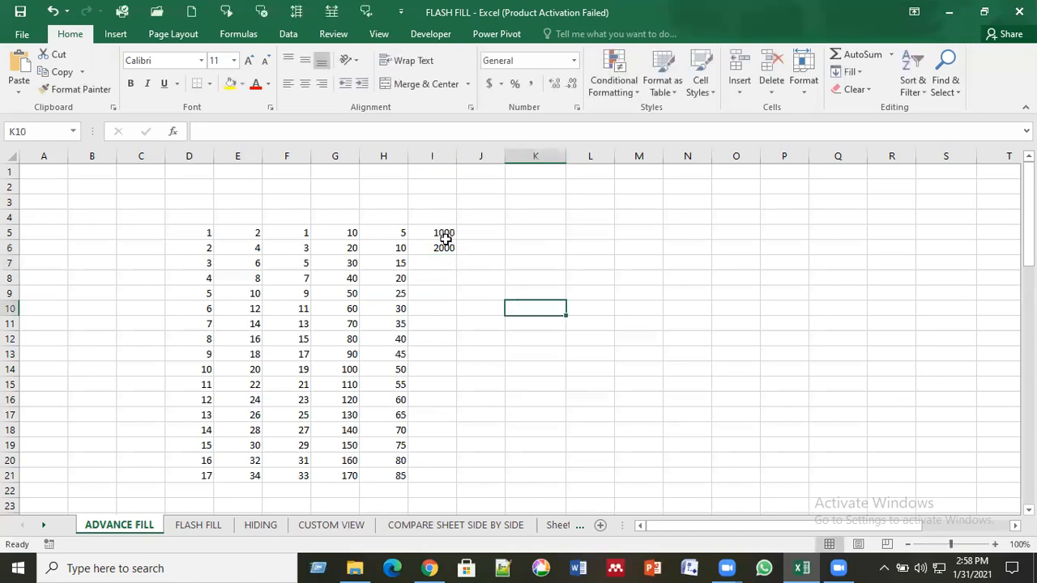
{"action": "left_click", "coordinate": [444, 236]}
{"action": "left_click_drag", "start_coordinate": [444, 235], "coordinate": [452, 484]}
{"action": "left_click", "coordinate": [523, 354]}
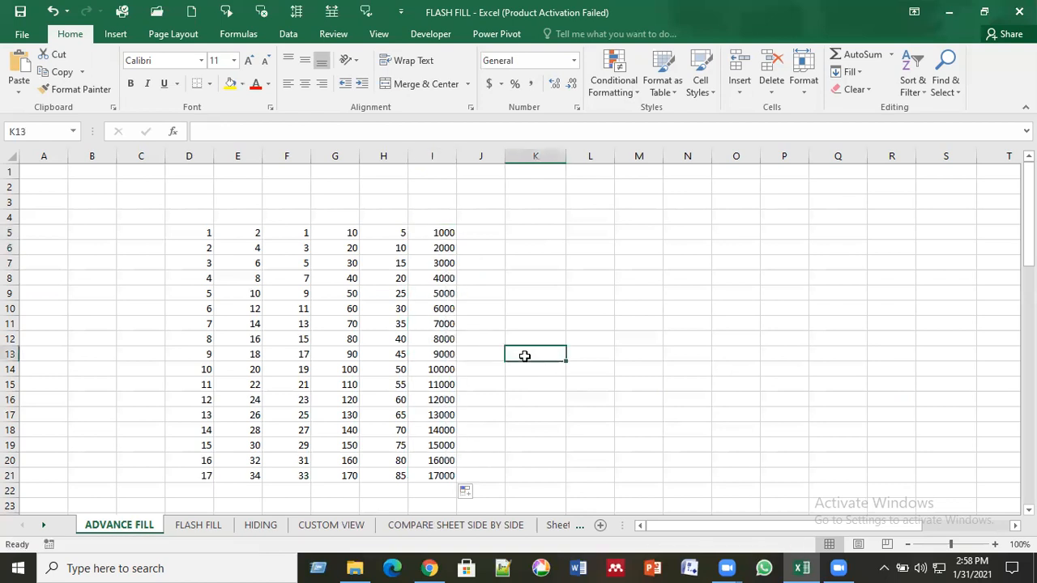
{"action": "left_click", "coordinate": [473, 233]}
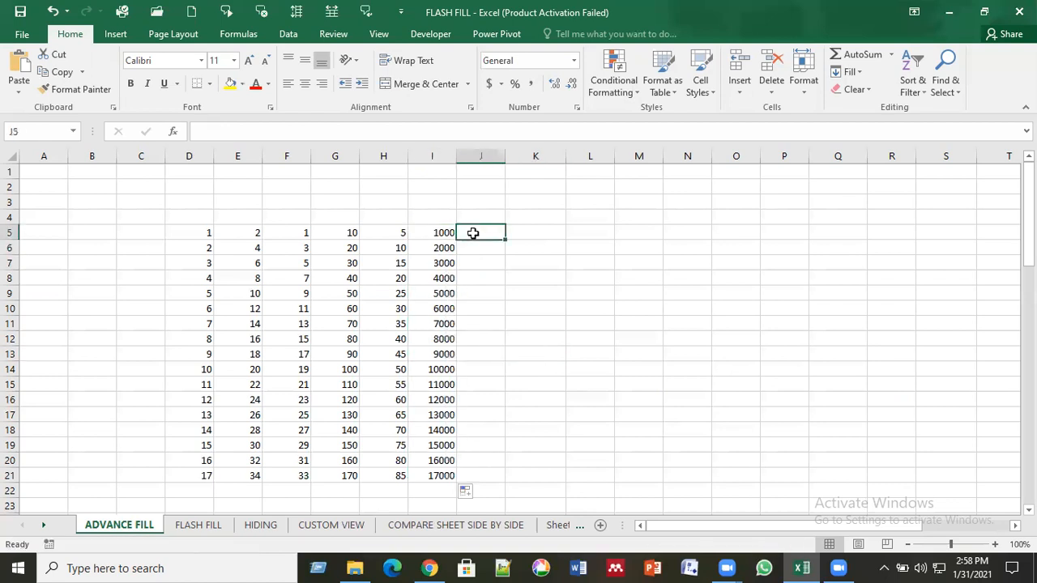
{"action": "key", "text": "Down"}
{"action": "key", "text": "Down"}
{"action": "key", "text": "Down"}
{"action": "key", "text": "Down"}
{"action": "key", "text": "Down"}
{"action": "key", "text": "Down"}
{"action": "key", "text": "Down"}
{"action": "key", "text": "Up"}
{"action": "key", "text": "Up"}
{"action": "key", "text": "Up"}
{"action": "key", "text": "Up"}
{"action": "key", "text": "Up"}
{"action": "key", "text": "Up"}
{"action": "key", "text": "Up"}
Enter 5.5 in J5 and 6 in J6, and extend the series down to J21.
{"action": "type", "text": "5.5"}
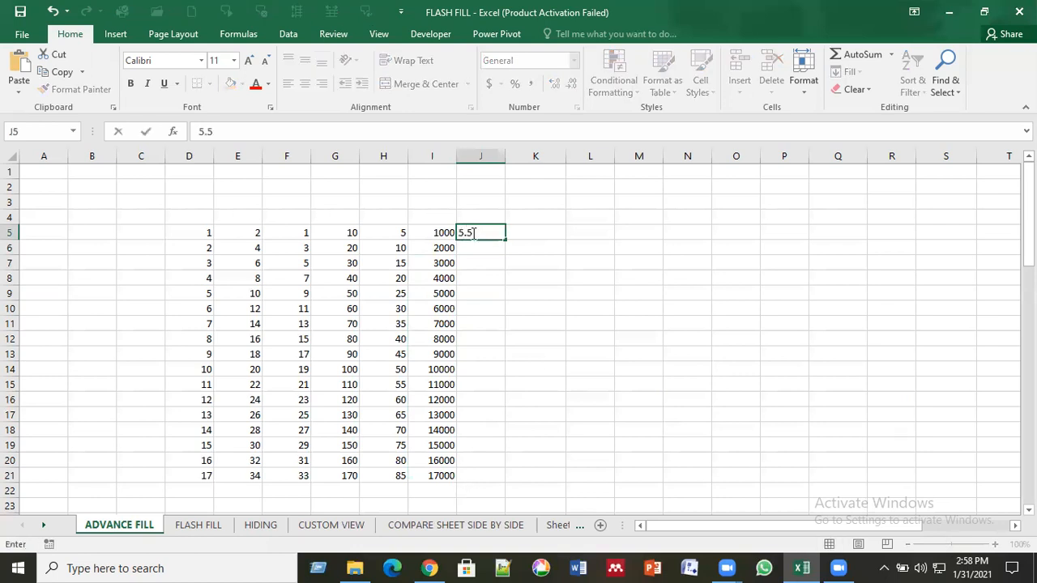
{"action": "key", "text": "Return"}
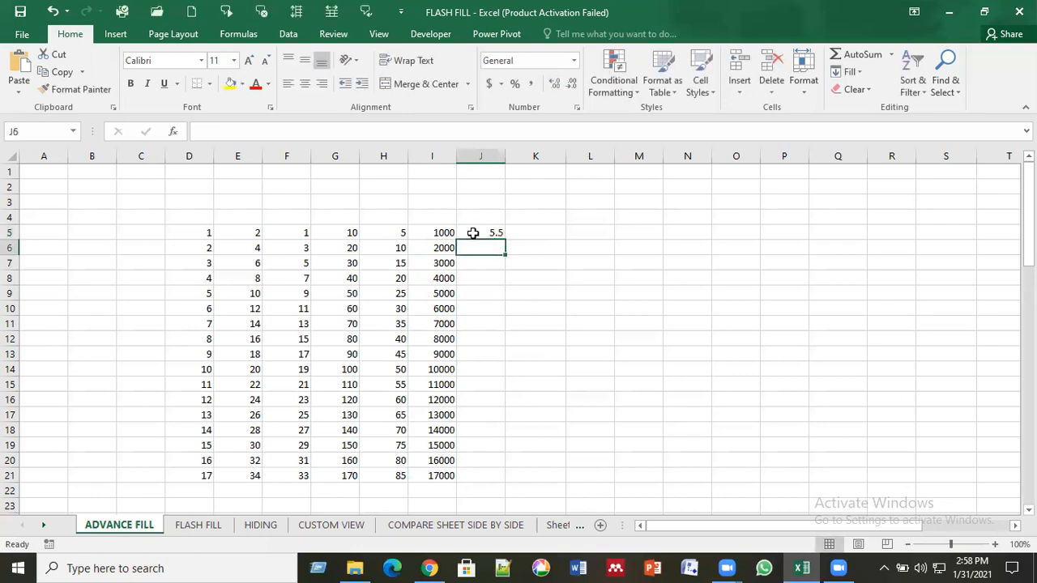
{"action": "type", "text": "6"}
{"action": "key", "text": "Return"}
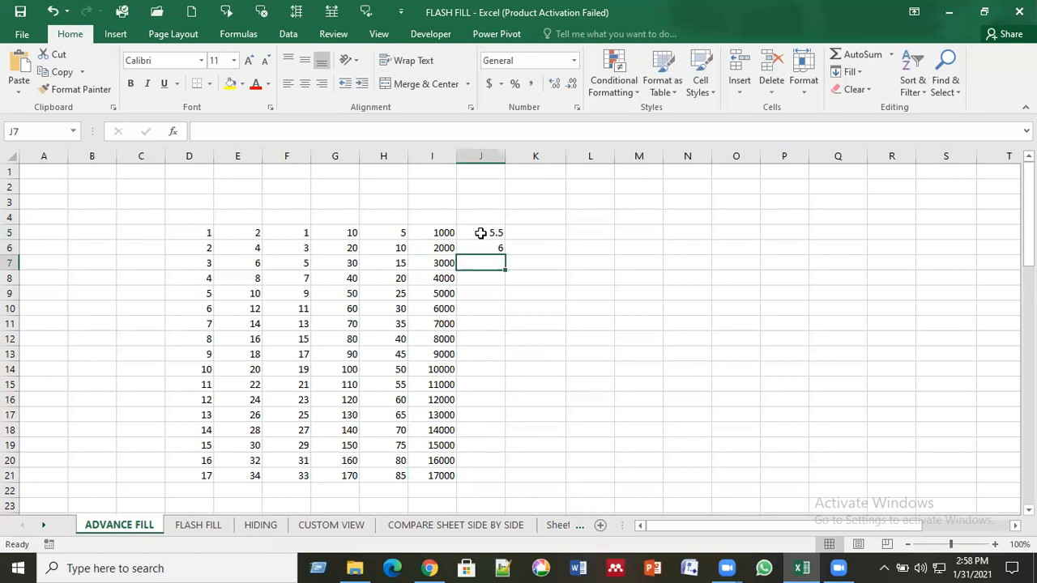
{"action": "left_click_drag", "start_coordinate": [480, 234], "coordinate": [496, 476]}
{"action": "left_click", "coordinate": [532, 405]}
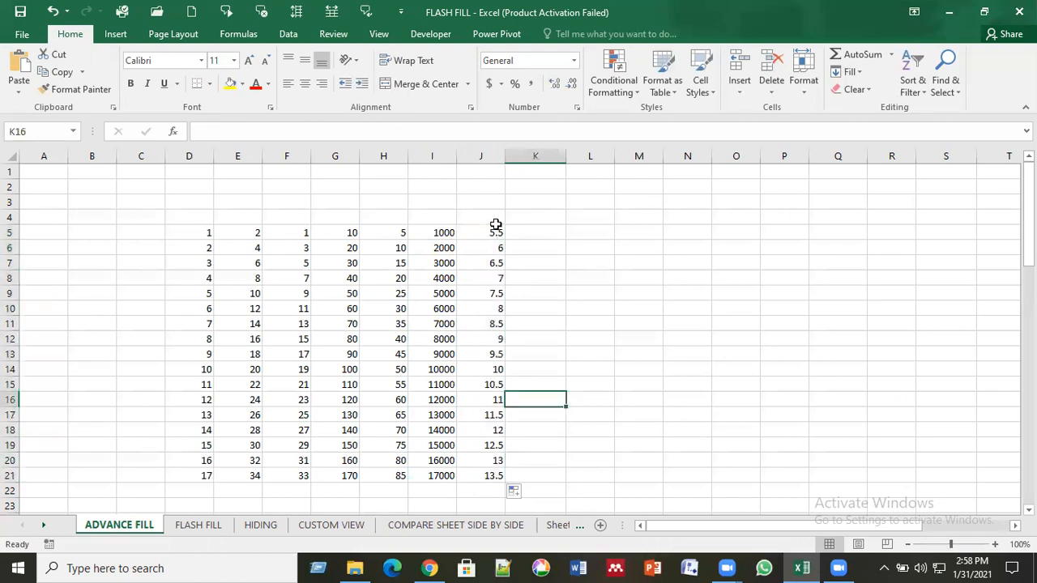
Examine the filled values in column J cell by cell from J5 to J14.
{"action": "left_click", "coordinate": [495, 227]}
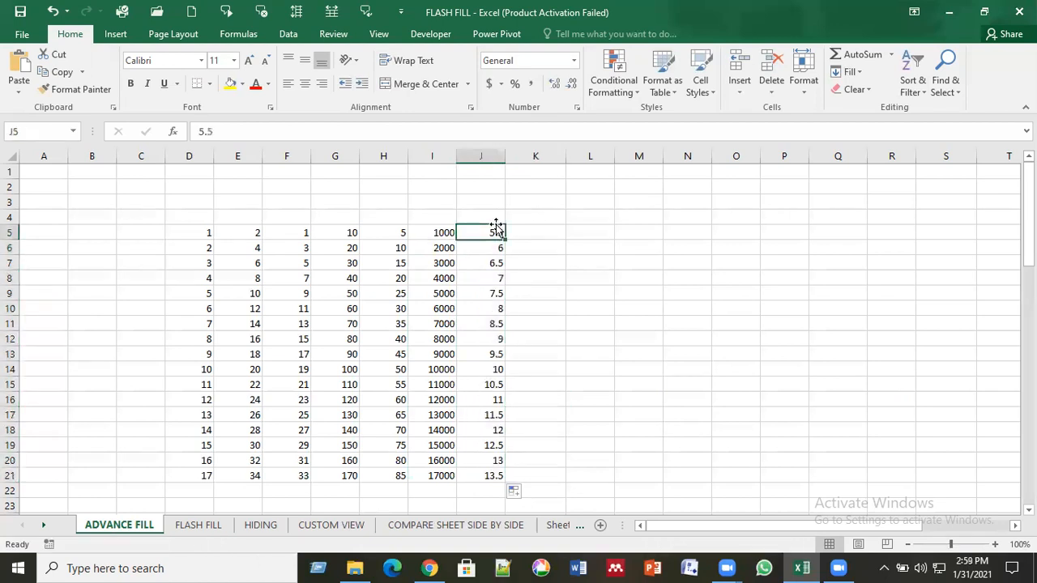
{"action": "key", "text": "Down"}
{"action": "key", "text": "Down"}
{"action": "key", "text": "Down"}
{"action": "key", "text": "Down"}
{"action": "key", "text": "Down"}
{"action": "key", "text": "Down"}
{"action": "key", "text": "Down"}
{"action": "key", "text": "Down"}
{"action": "key", "text": "Down"}
Enter Friday in K5 and Saturday in K6, and extend the weekday series down to K21.
{"action": "left_click", "coordinate": [519, 233]}
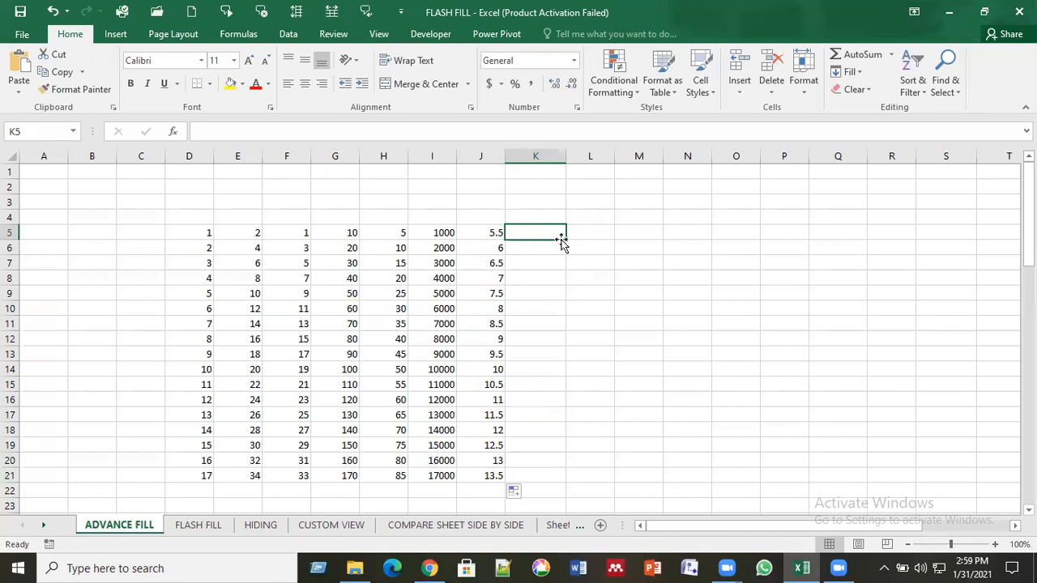
{"action": "type", "text": "Frida"}
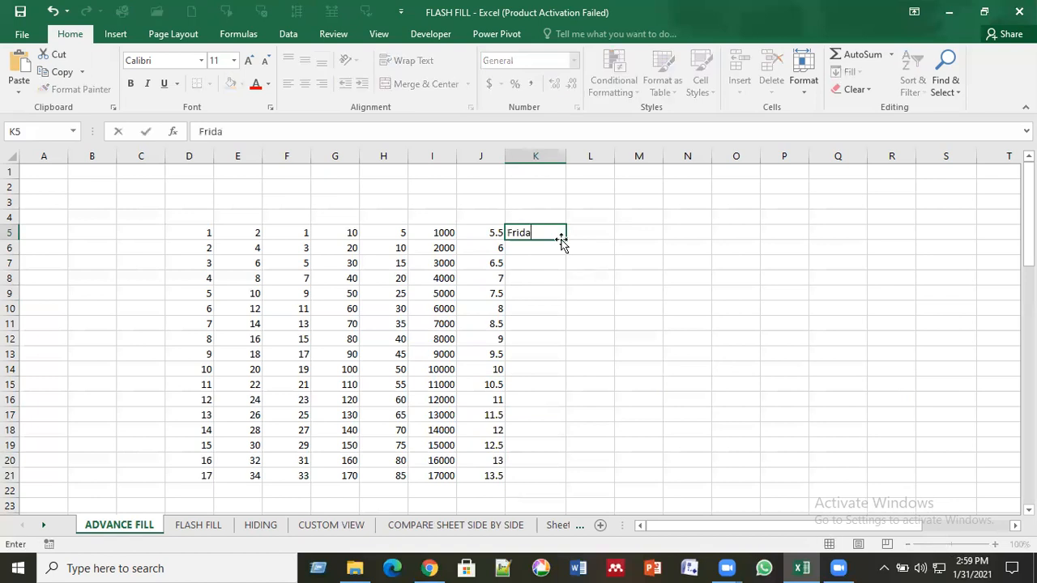
{"action": "type", "text": "y"}
{"action": "key", "text": "Return"}
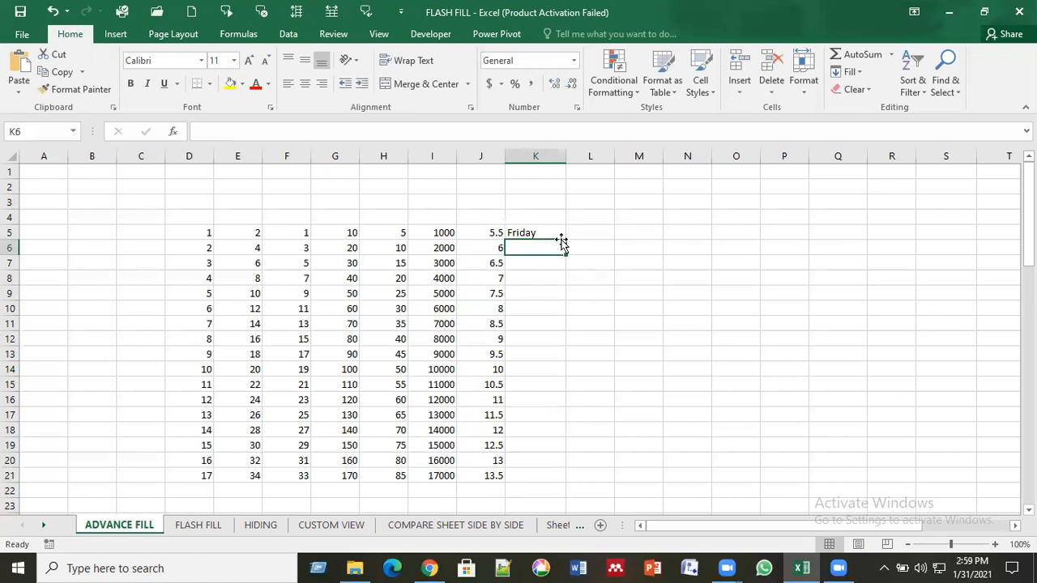
{"action": "type", "text": "s"}
{"action": "key", "text": "BackSpace"}
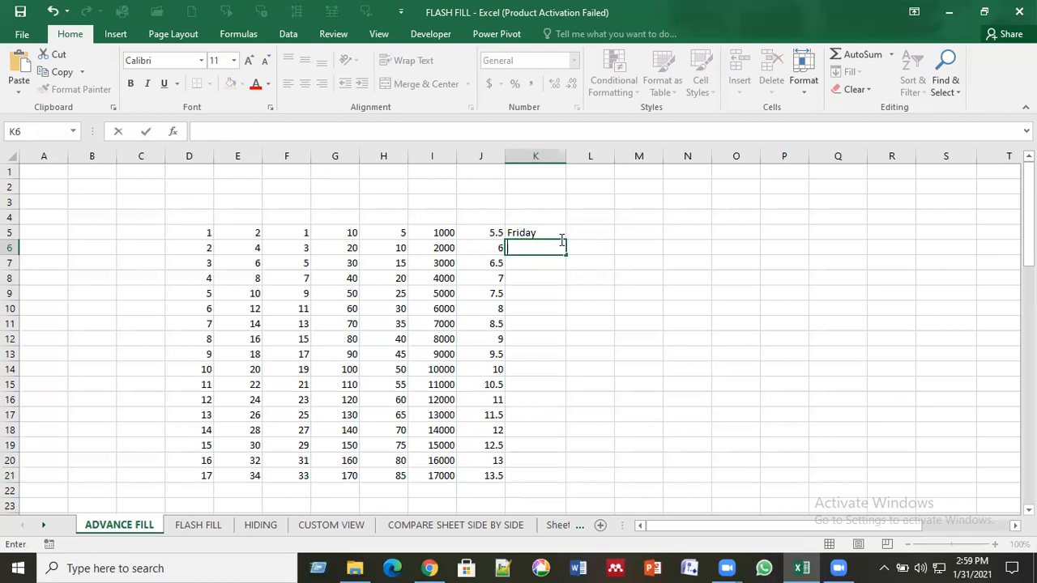
{"action": "type", "text": "Saturday"}
{"action": "left_click", "coordinate": [541, 235]}
{"action": "left_click_drag", "start_coordinate": [541, 235], "coordinate": [618, 410]}
{"action": "left_click", "coordinate": [638, 415]}
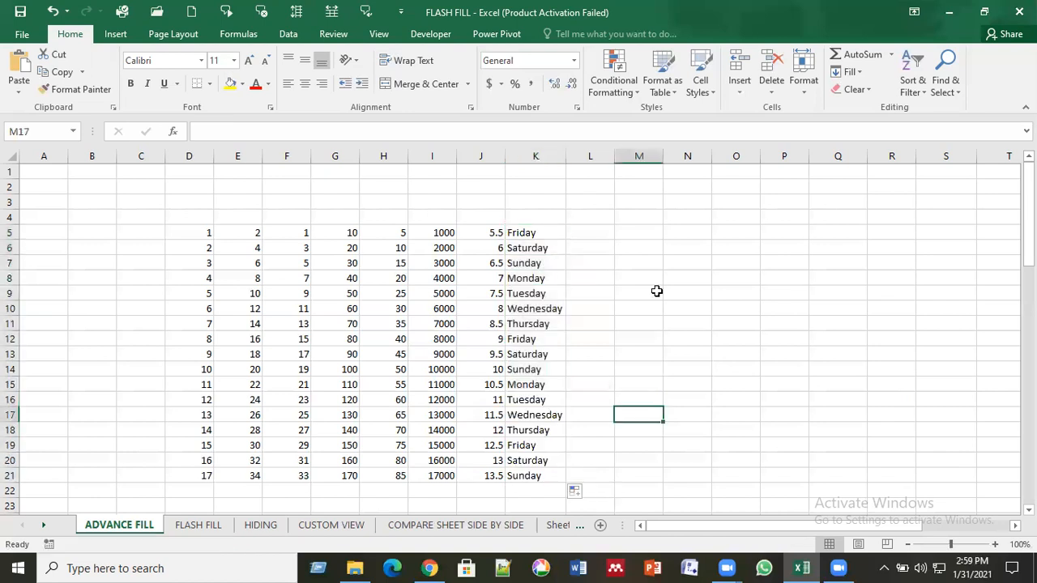